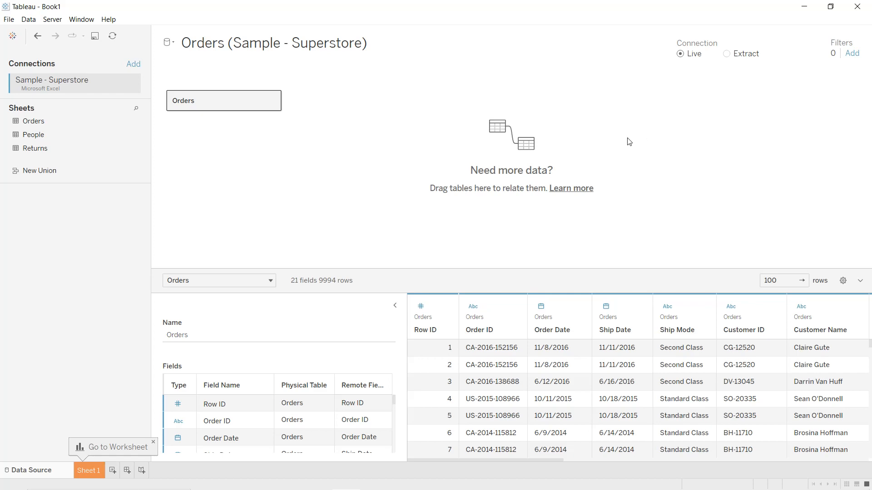
On Sheet 1, build a bar chart with Sub-Category on Columns and the sum of Sales on Rows.
{"action": "left_click", "coordinate": [89, 471]}
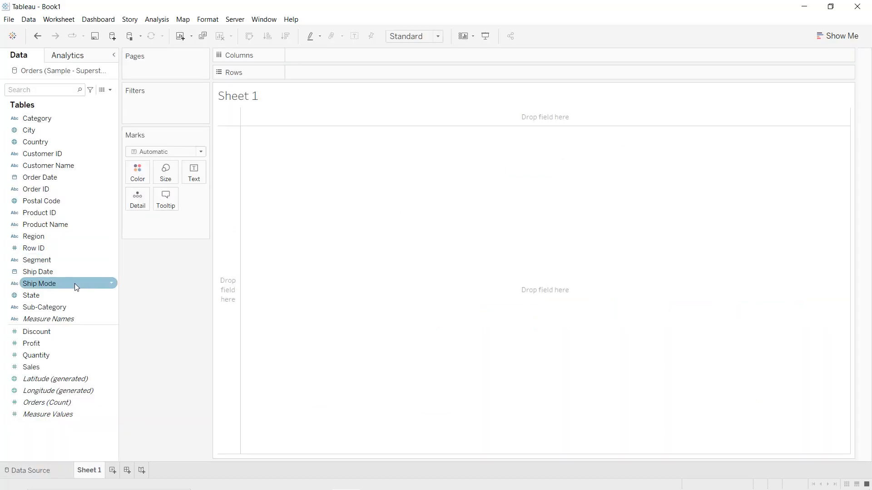
{"action": "left_click_drag", "start_coordinate": [68, 307], "coordinate": [342, 53]}
{"action": "left_click", "coordinate": [68, 224]}
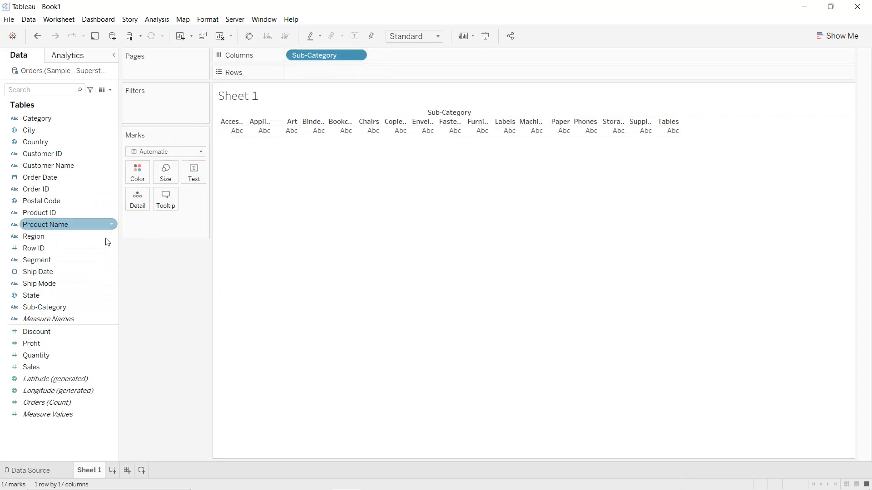
{"action": "left_click_drag", "start_coordinate": [64, 366], "coordinate": [342, 75]}
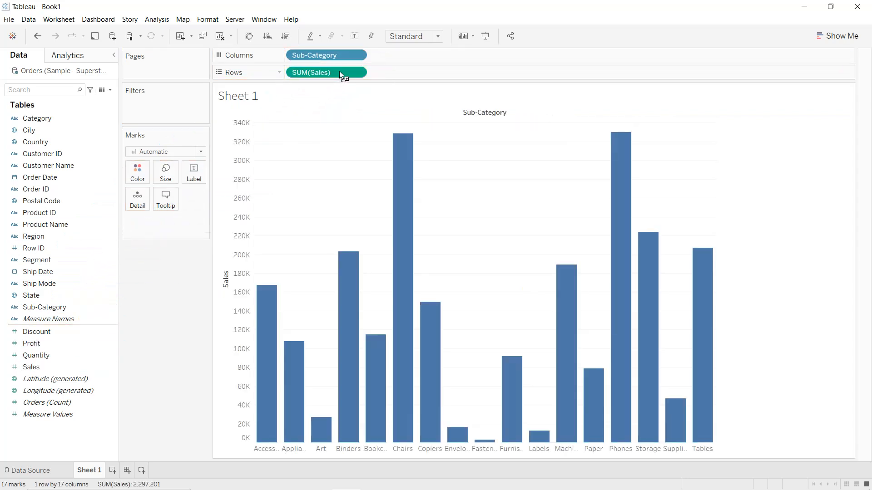
Duplicate SUM(Sales) on Rows and combine the two measures as a dual axis.
{"action": "left_click_drag", "start_coordinate": [336, 72], "coordinate": [421, 71]}
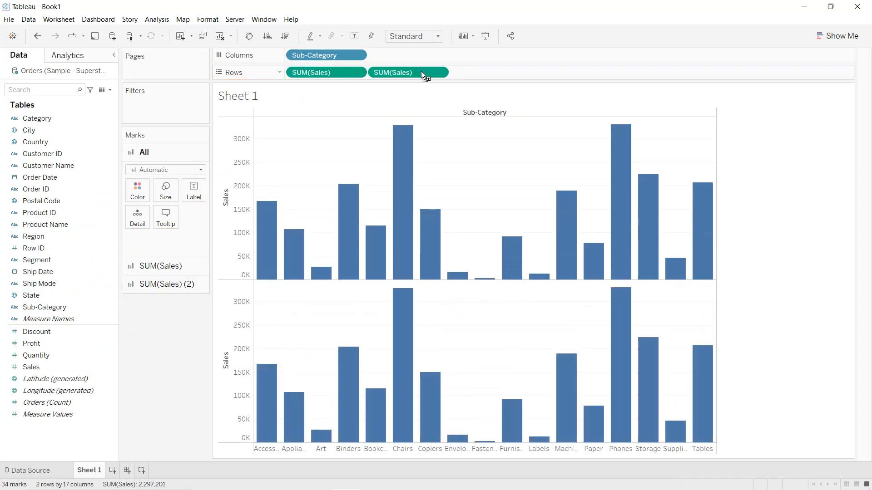
{"action": "left_click", "coordinate": [439, 73]}
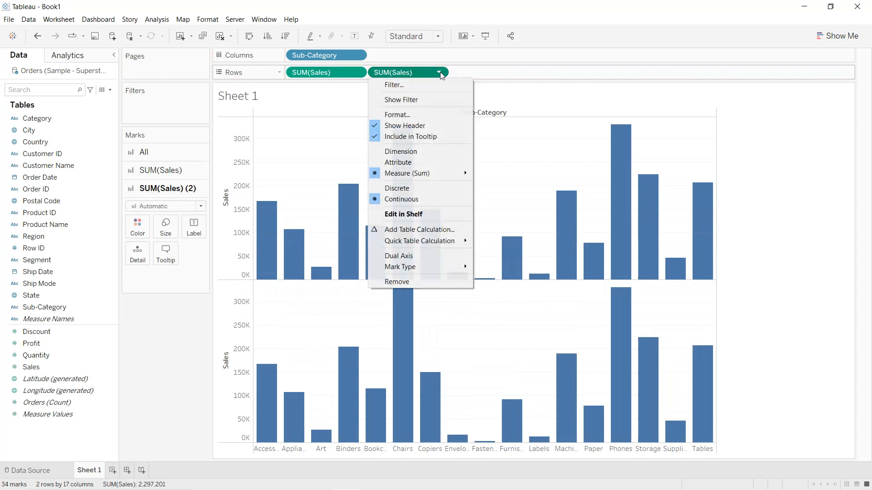
{"action": "left_click", "coordinate": [397, 256]}
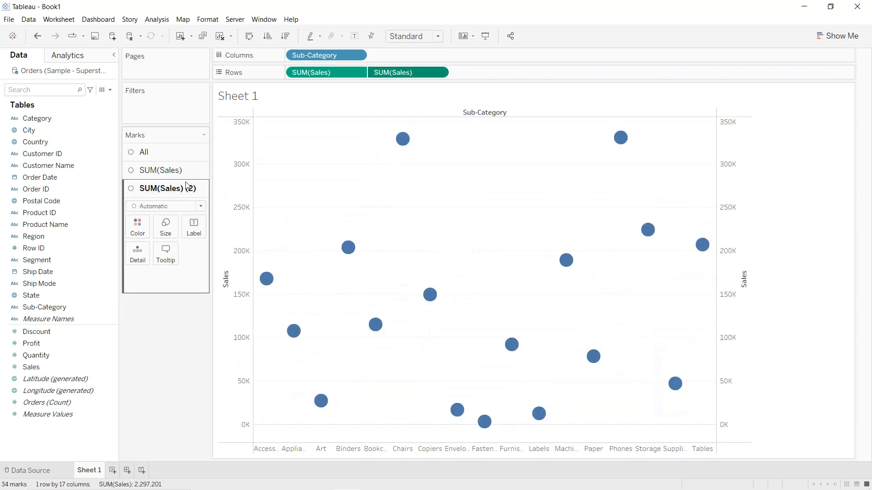
Change the first SUM(Sales) mark type to Bar and shrink the bars into thin stems.
{"action": "left_click", "coordinate": [174, 170]}
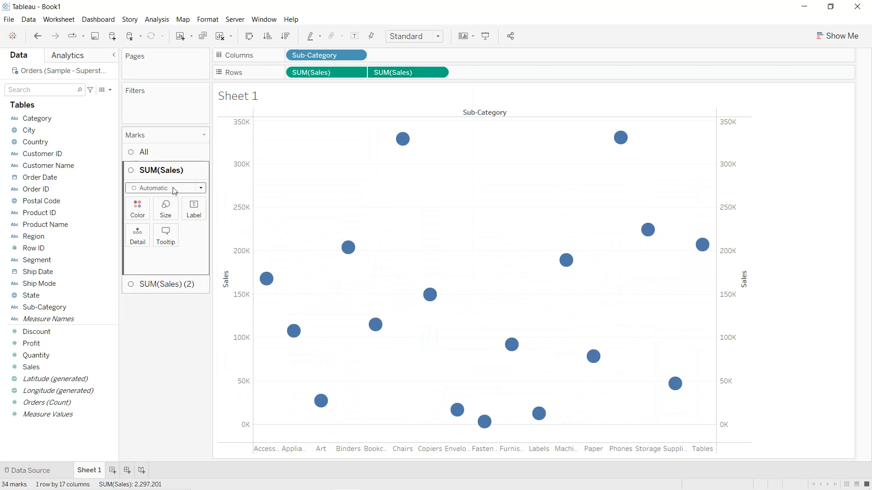
{"action": "left_click", "coordinate": [175, 189]}
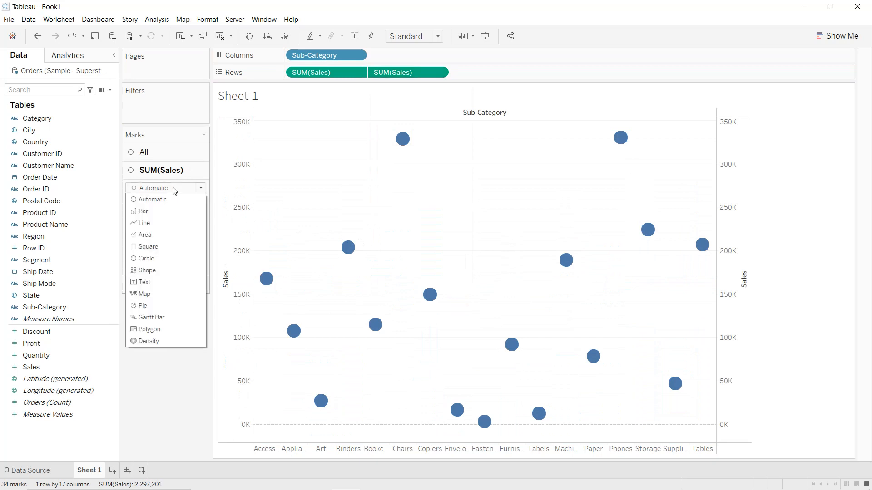
{"action": "left_click", "coordinate": [164, 212]}
{"action": "left_click", "coordinate": [165, 212]}
{"action": "left_click_drag", "start_coordinate": [217, 236], "coordinate": [176, 244]}
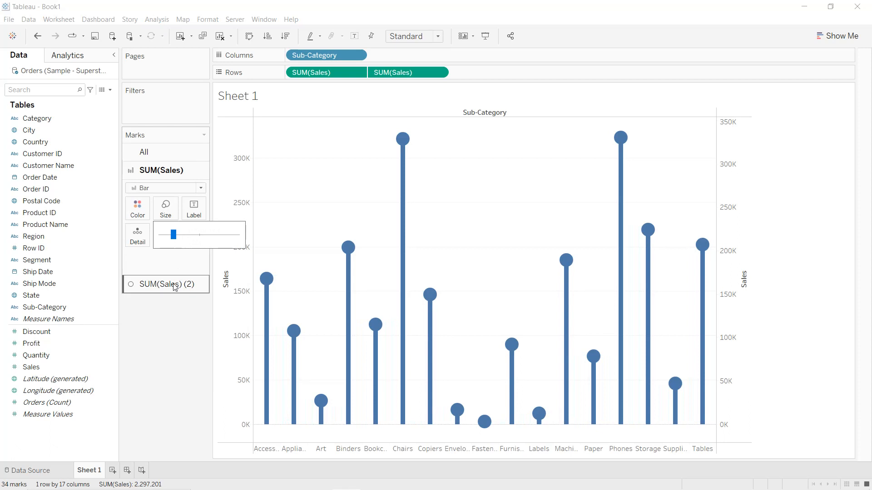
Enlarge the circle marks of the second SUM(Sales) measure to form the lollipop heads.
{"action": "left_click", "coordinate": [175, 285]}
{"action": "left_click", "coordinate": [165, 225]}
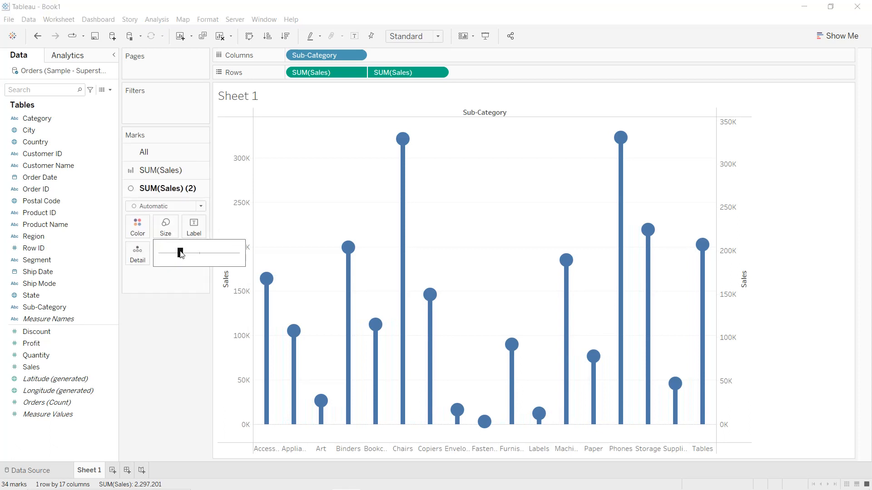
{"action": "left_click_drag", "start_coordinate": [182, 255], "coordinate": [196, 257]}
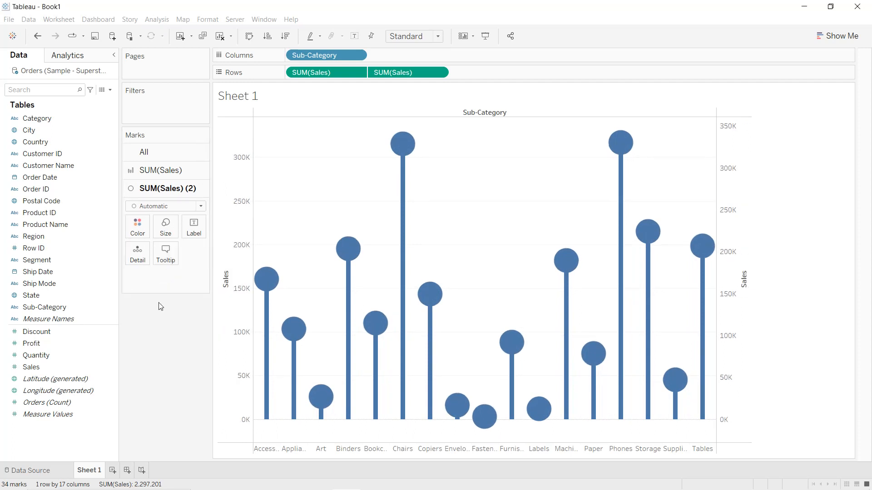
Color the bars of the first SUM(Sales) measure dark gray.
{"action": "left_click", "coordinate": [168, 180]}
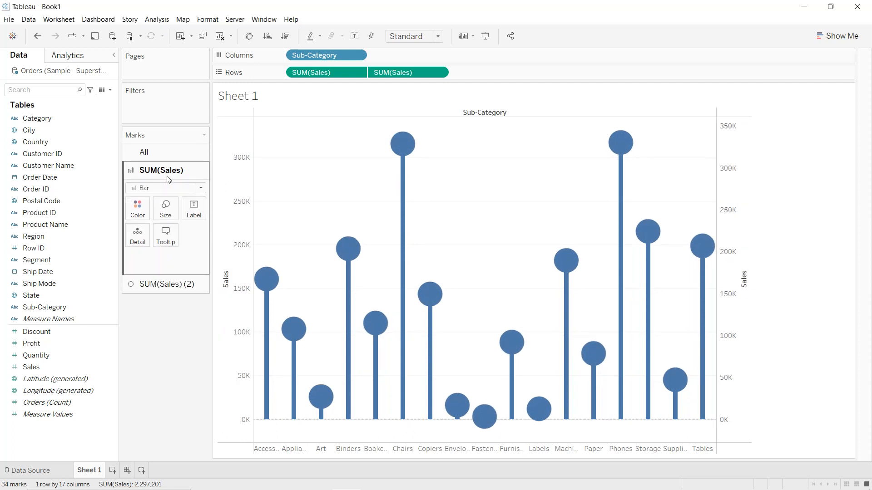
{"action": "left_click", "coordinate": [139, 209]}
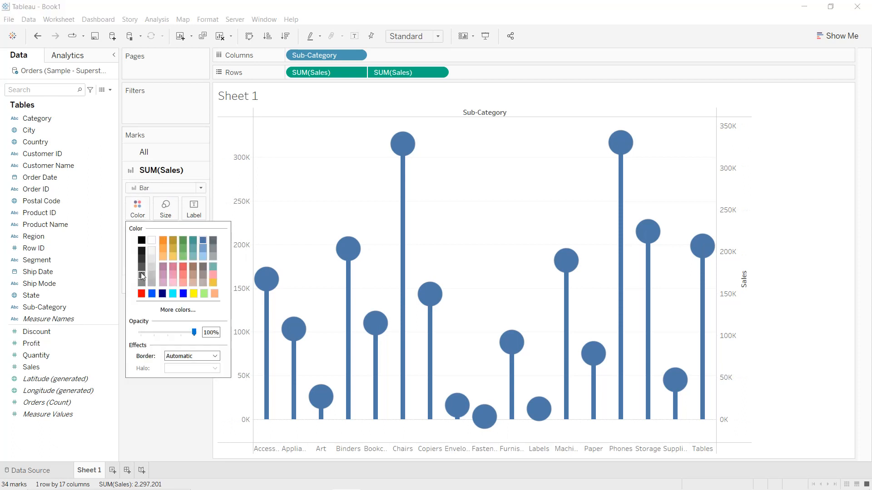
{"action": "left_click", "coordinate": [156, 395]}
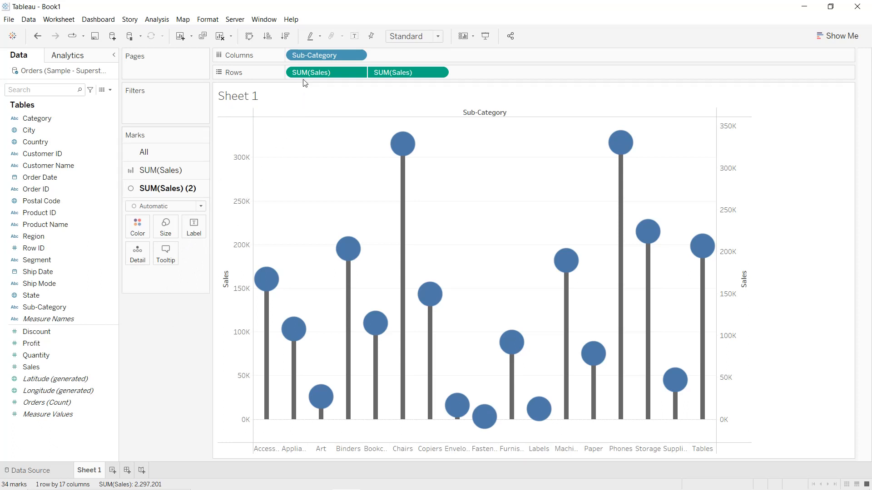
Color the circles of the second measure by SUM(Sales) using the Green-Gold palette.
{"action": "mouse_move", "coordinate": [306, 78]}
{"action": "left_mouse_down"}
{"action": "mouse_move", "coordinate": [177, 178]}
{"action": "mouse_move", "coordinate": [137, 224]}
{"action": "left_mouse_up"}
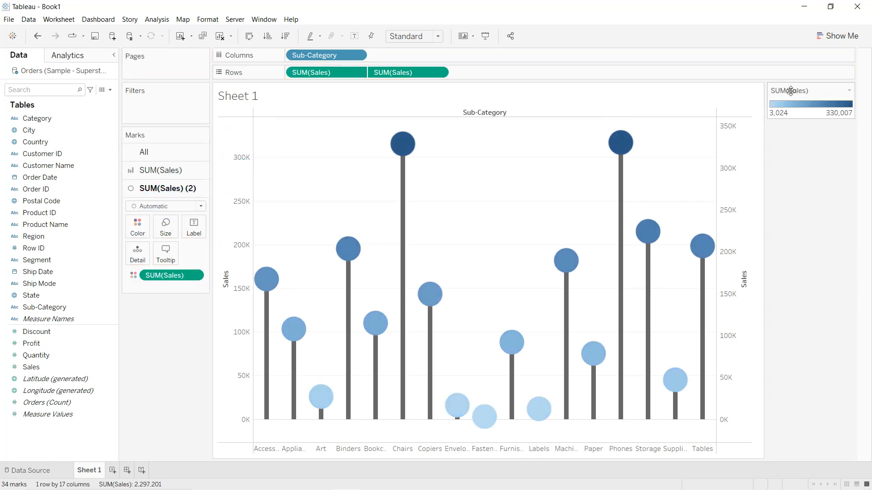
{"action": "left_click", "coordinate": [850, 91]}
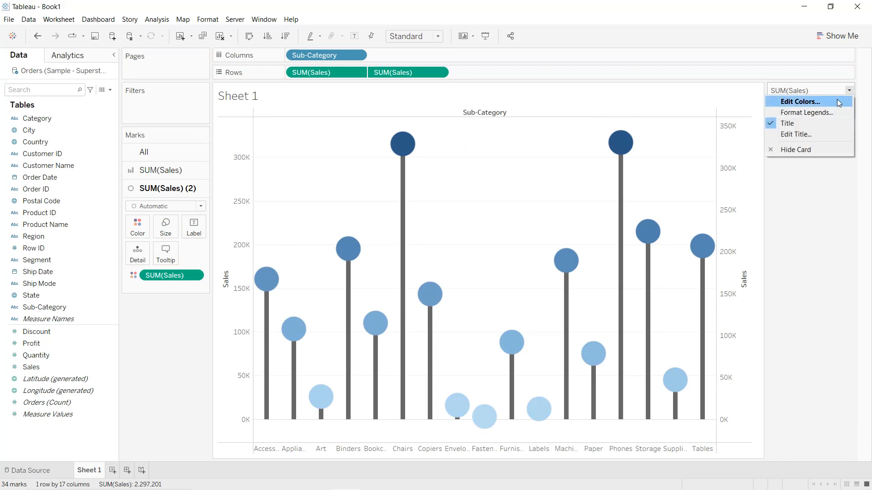
{"action": "left_click", "coordinate": [837, 99]}
{"action": "left_click", "coordinate": [516, 206]}
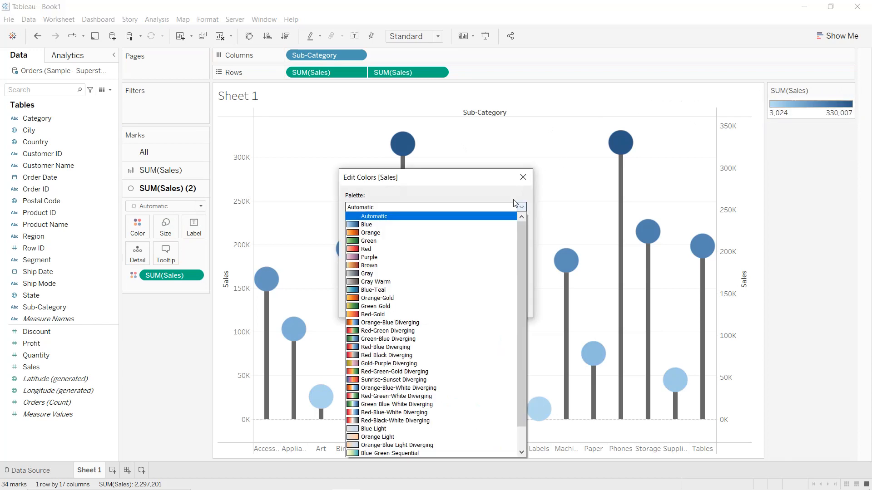
{"action": "left_click", "coordinate": [444, 307]}
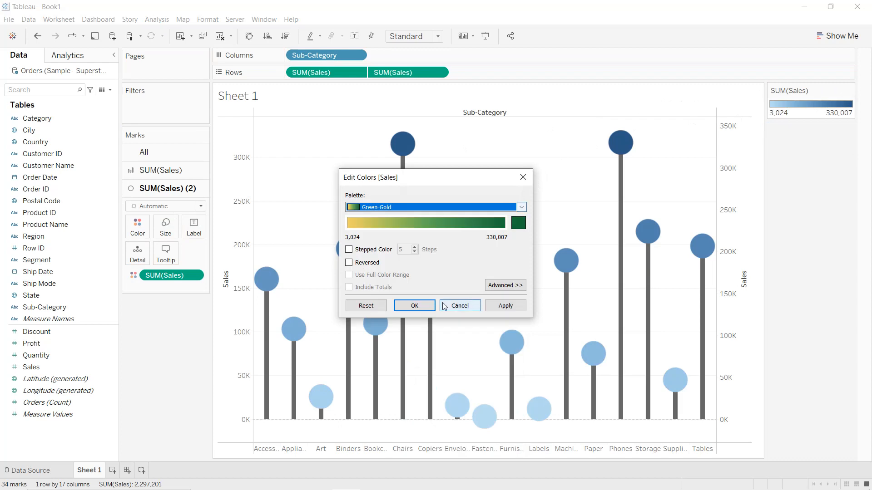
{"action": "left_click", "coordinate": [427, 306]}
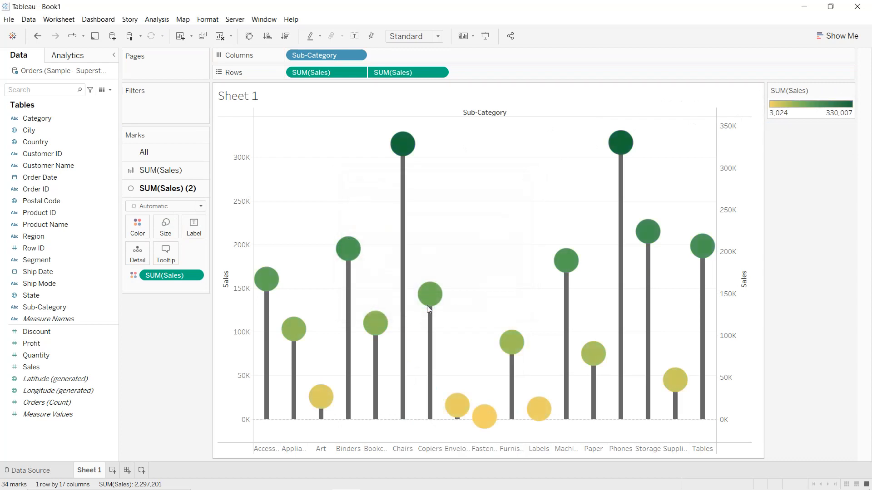
Hide the header of the secondary Sales axis and clear the title of the primary Sales axis.
{"action": "right_click", "coordinate": [732, 214]}
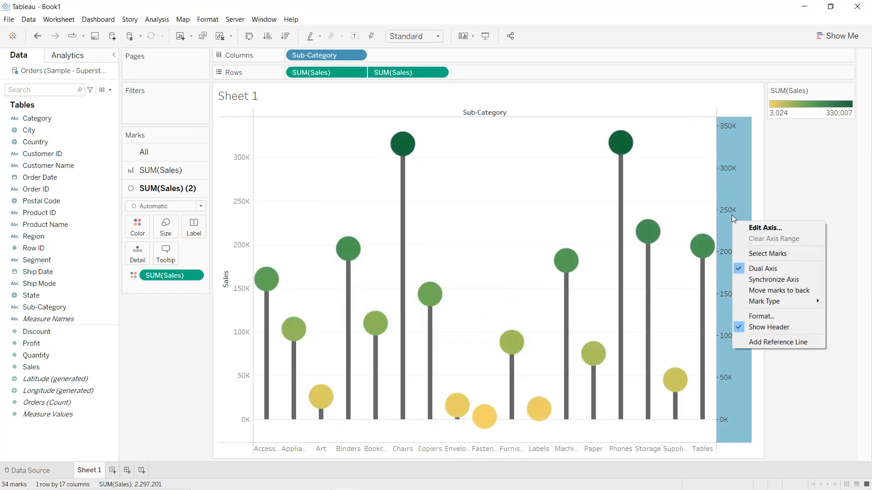
{"action": "left_click", "coordinate": [743, 324]}
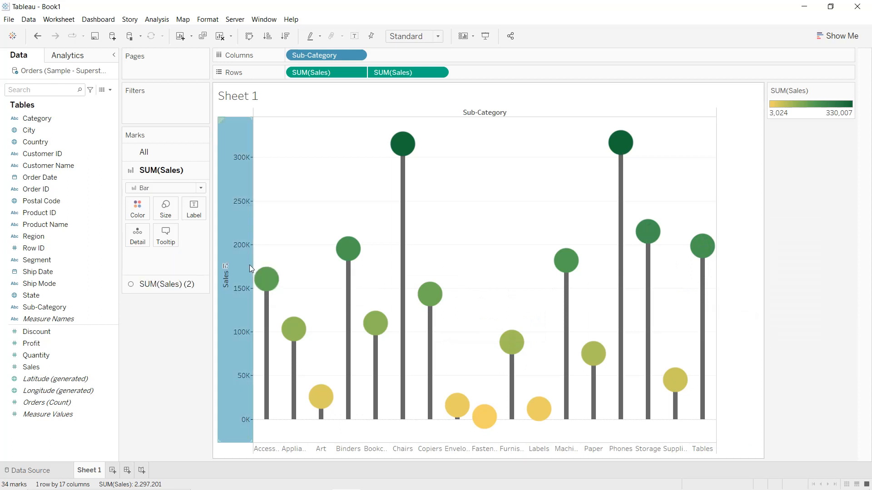
{"action": "mouse_move", "coordinate": [242, 265]}
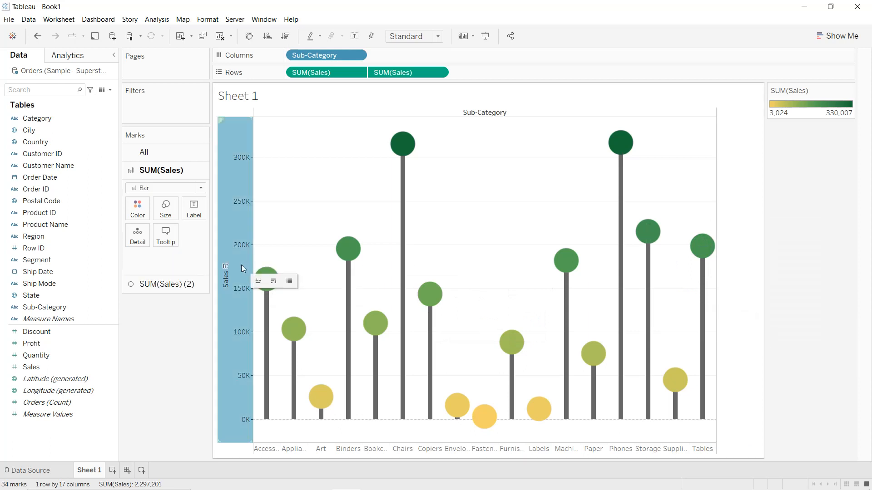
{"action": "double_click", "coordinate": [244, 265]}
{"action": "double_click", "coordinate": [355, 321]}
{"action": "key", "text": "BackSpace"}
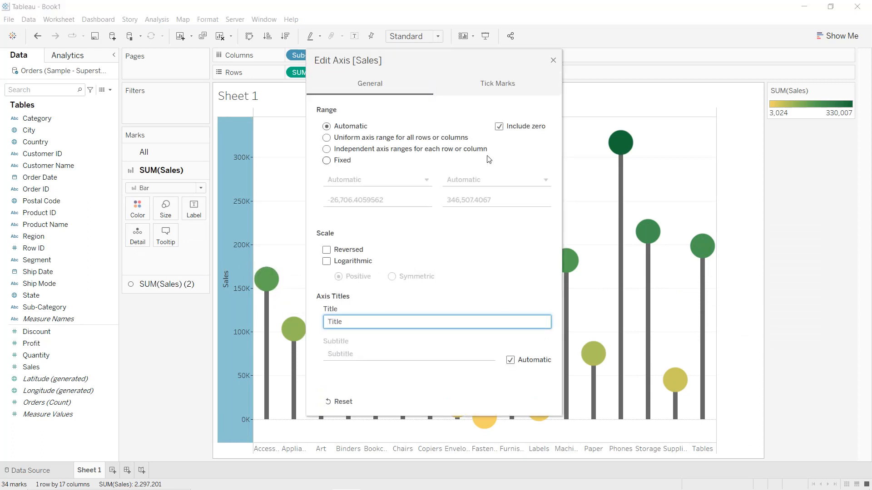
{"action": "left_click", "coordinate": [553, 61]}
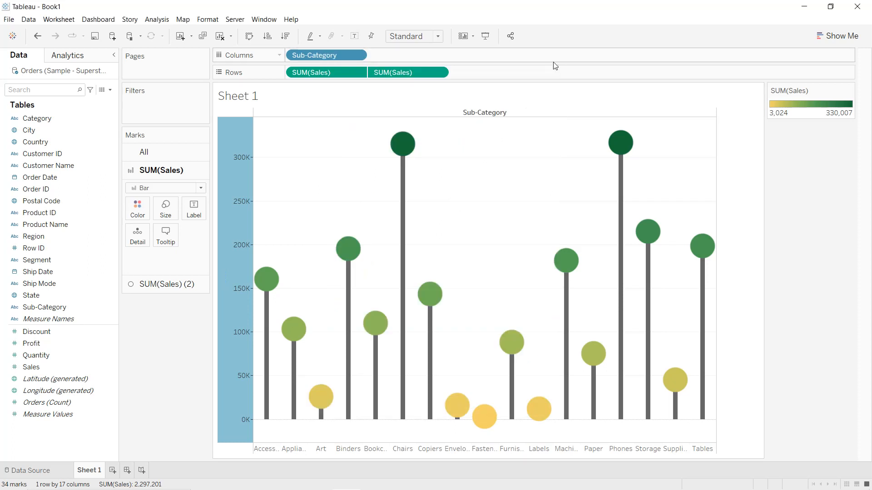
Hide the Sub-Category field label above the chart and rotate the sub-category names to vertical.
{"action": "right_click", "coordinate": [488, 114]}
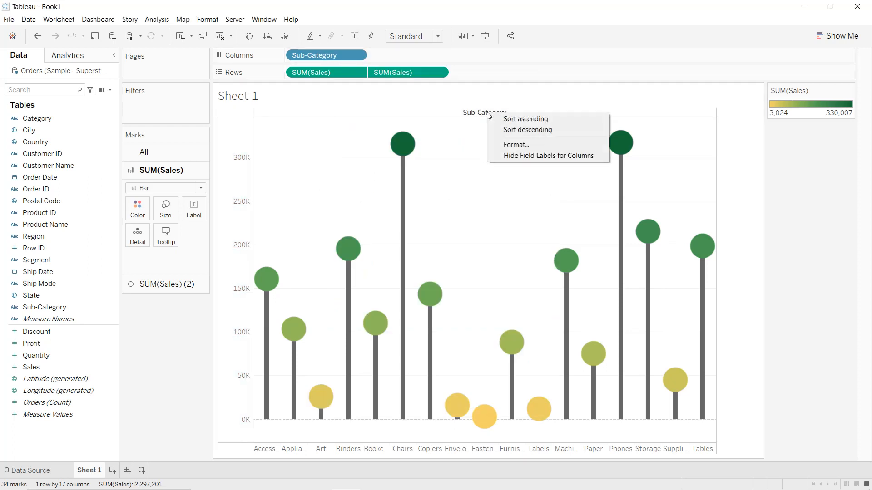
{"action": "left_click", "coordinate": [503, 156]}
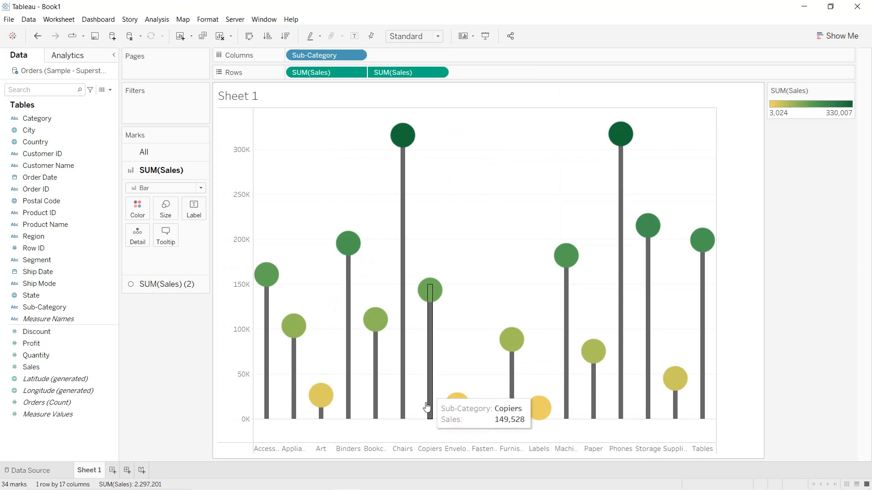
{"action": "right_click", "coordinate": [405, 449]}
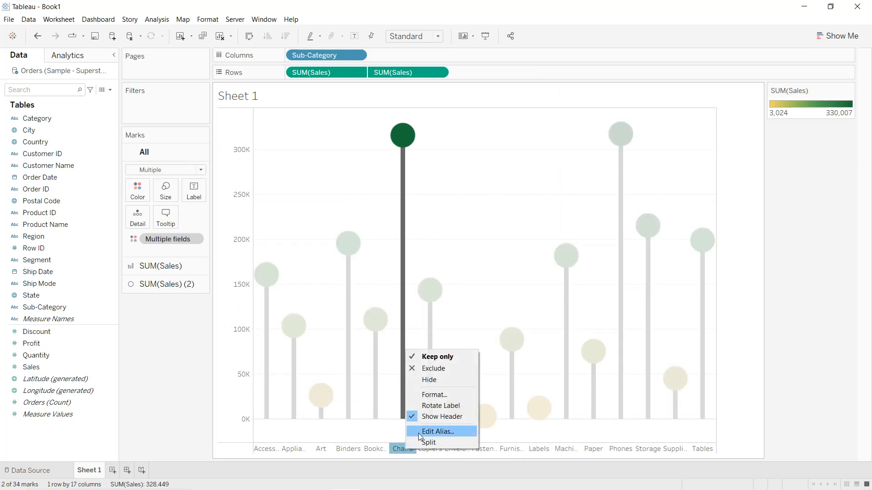
{"action": "left_click", "coordinate": [438, 406]}
{"action": "left_click", "coordinate": [493, 308]}
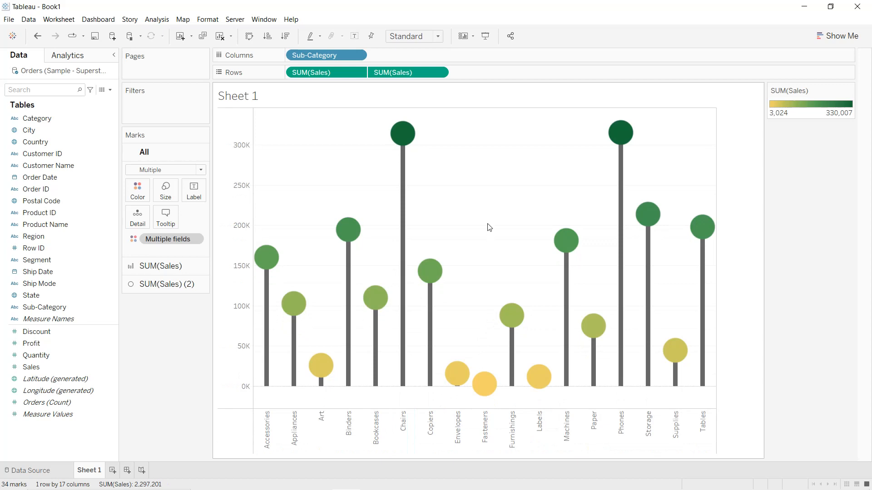
Format the worksheet's default shading as black.
{"action": "right_click", "coordinate": [485, 210]}
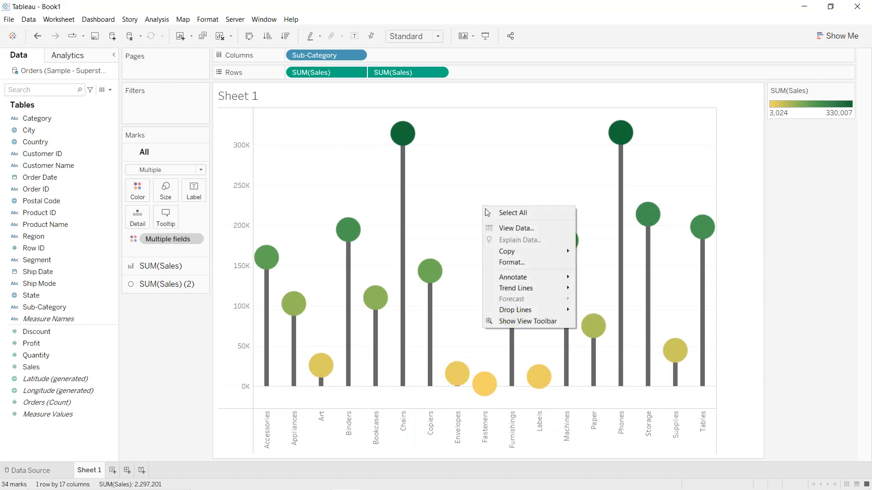
{"action": "left_click", "coordinate": [506, 262]}
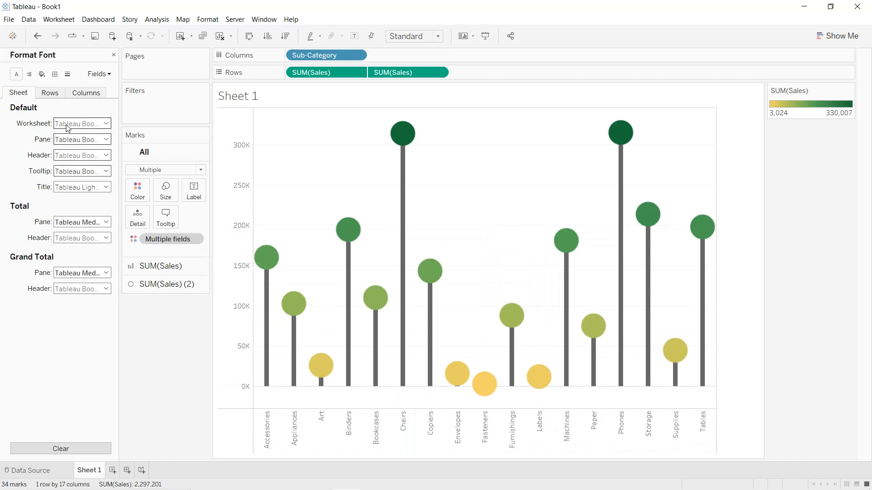
{"action": "left_click", "coordinate": [42, 74]}
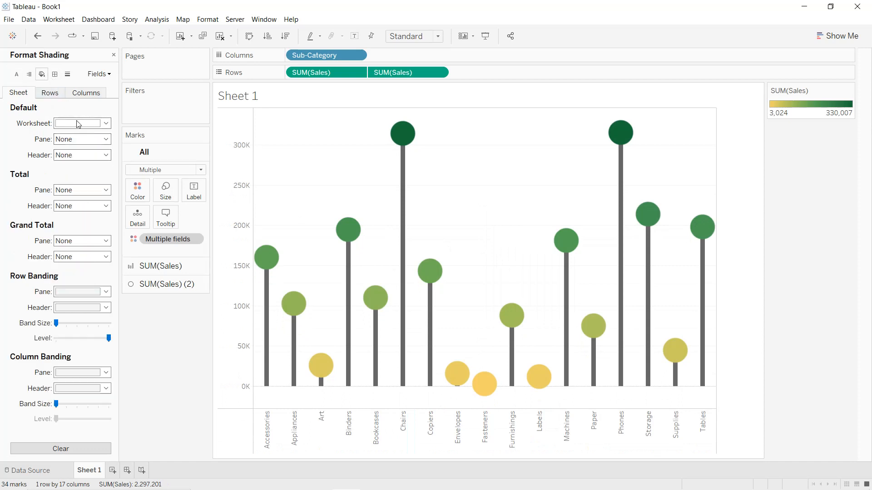
{"action": "left_click", "coordinate": [79, 123]}
{"action": "left_click", "coordinate": [62, 150]}
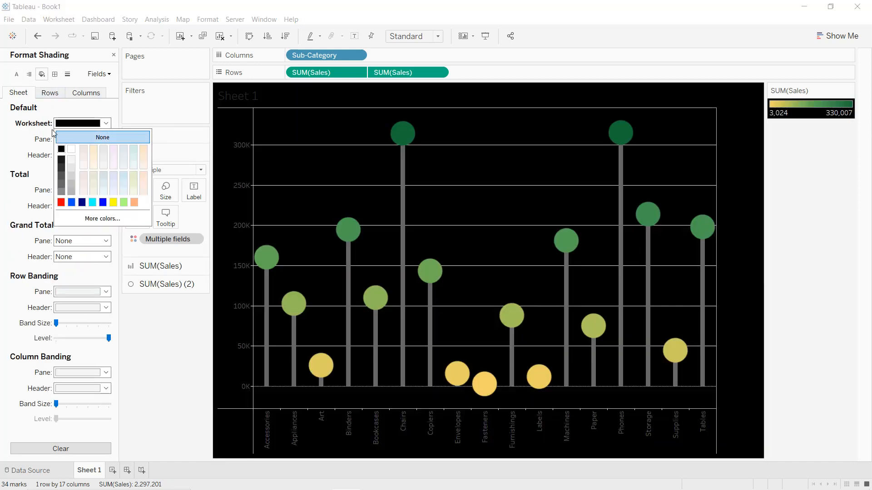
{"action": "left_click", "coordinate": [66, 79]}
Remove the grid lines for rows by setting them to None.
{"action": "left_click", "coordinate": [67, 74]}
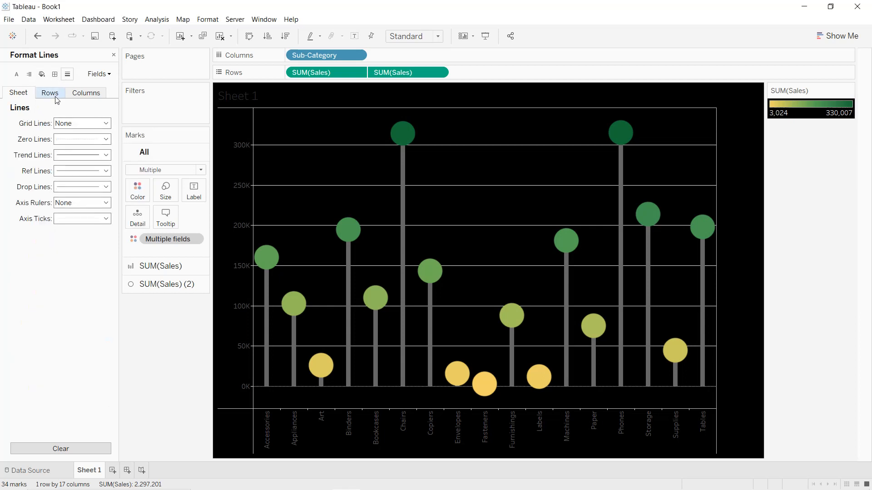
{"action": "left_click", "coordinate": [54, 97]}
{"action": "left_click", "coordinate": [64, 123]}
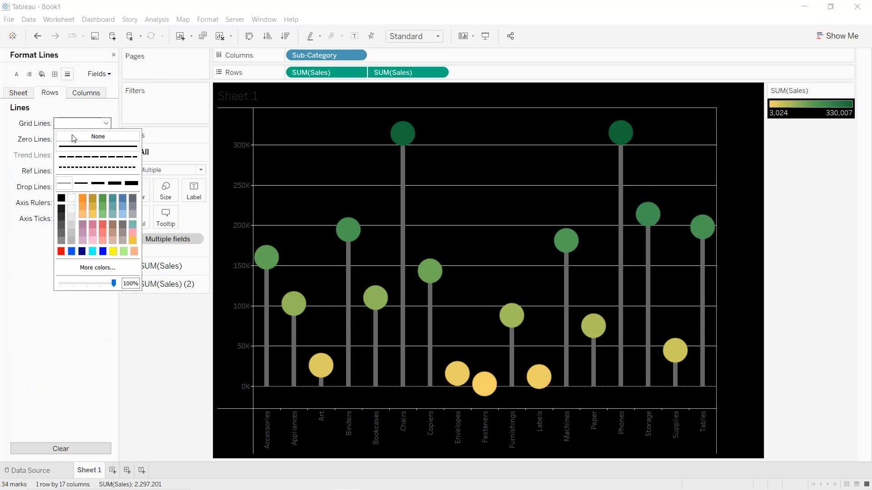
{"action": "left_click", "coordinate": [73, 137]}
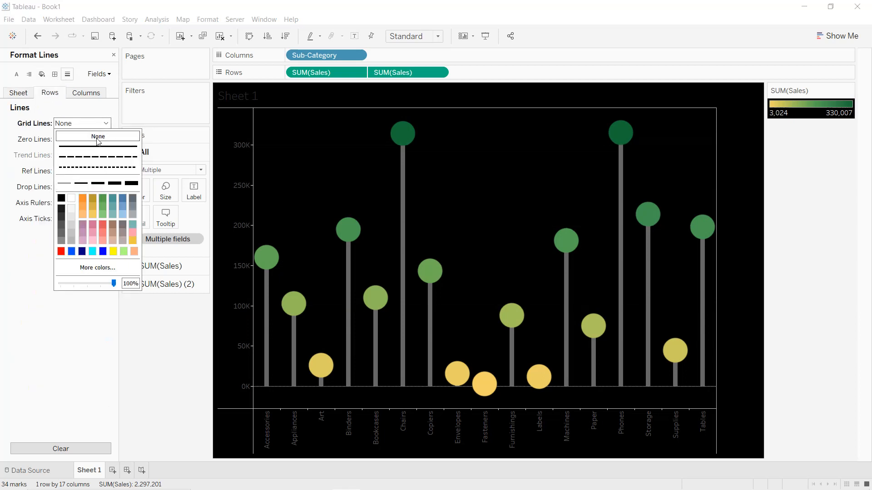
Set the worksheet's default font to bold white and increase its size.
{"action": "left_click", "coordinate": [313, 151]}
{"action": "left_click", "coordinate": [17, 74]}
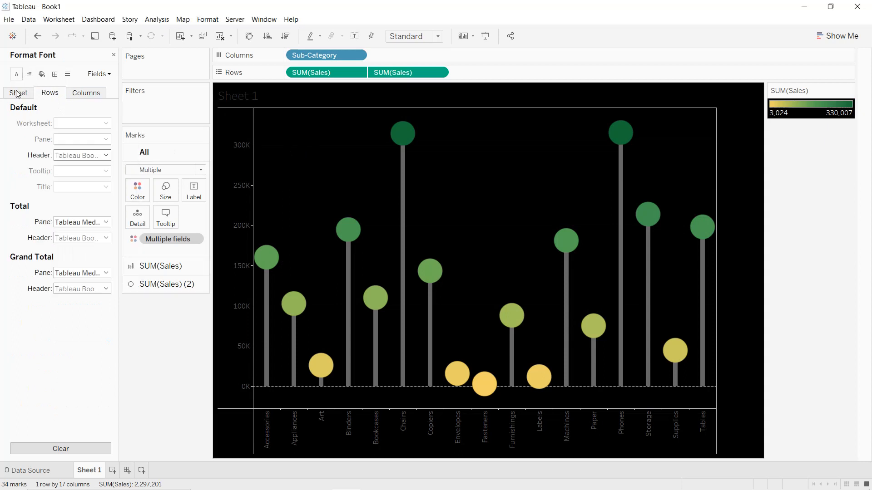
{"action": "left_click", "coordinate": [64, 124]}
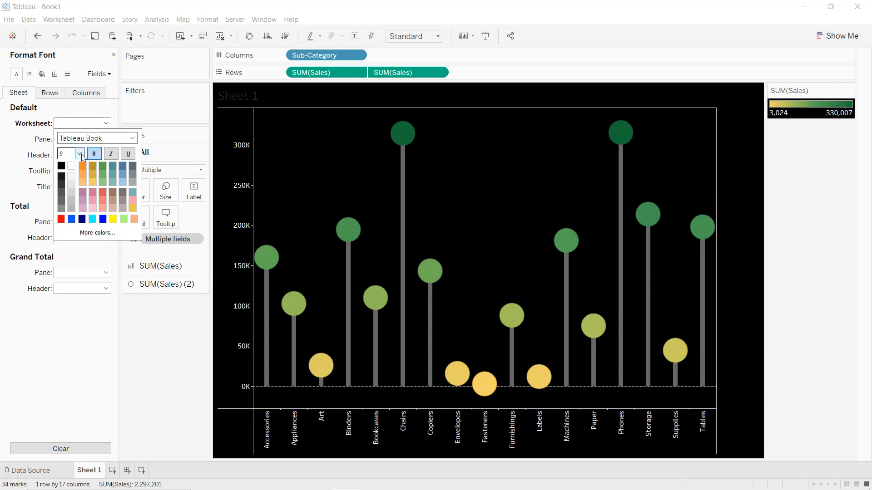
{"action": "left_click", "coordinate": [80, 153]}
{"action": "left_click", "coordinate": [74, 178]}
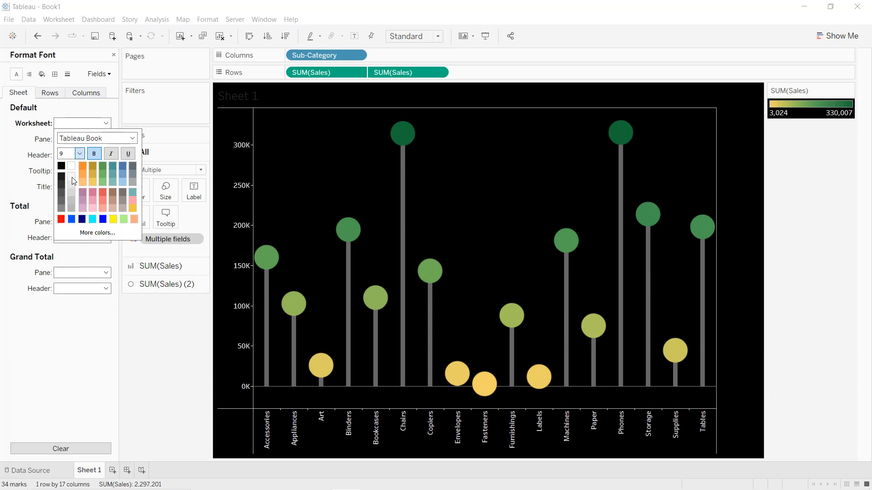
{"action": "left_click", "coordinate": [295, 169]}
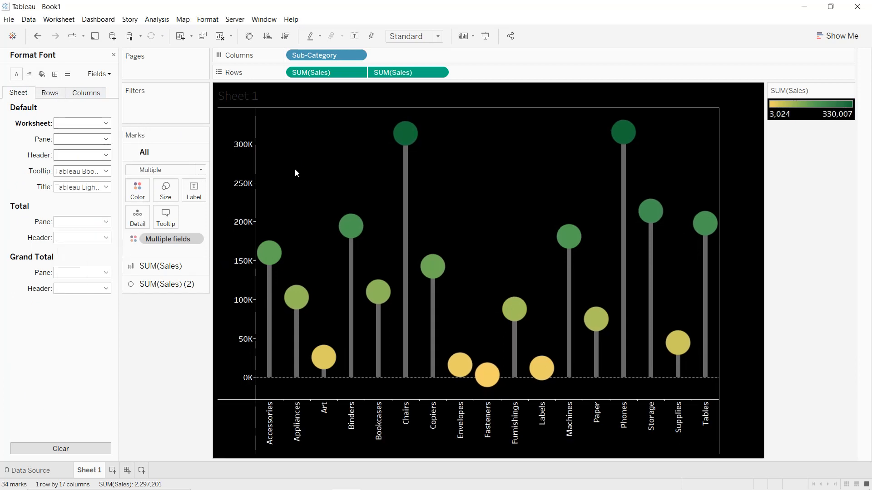
Replace the sheet title with "Sales by sub-cqtegory" and format it as centered, white, bold text at size 18.
{"action": "double_click", "coordinate": [323, 100]}
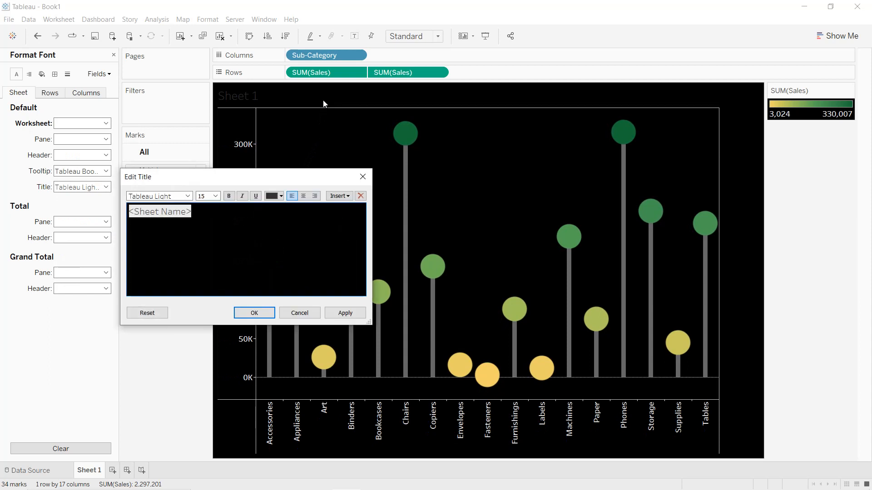
{"action": "type", "text": "Sales by sub-cqtegory"}
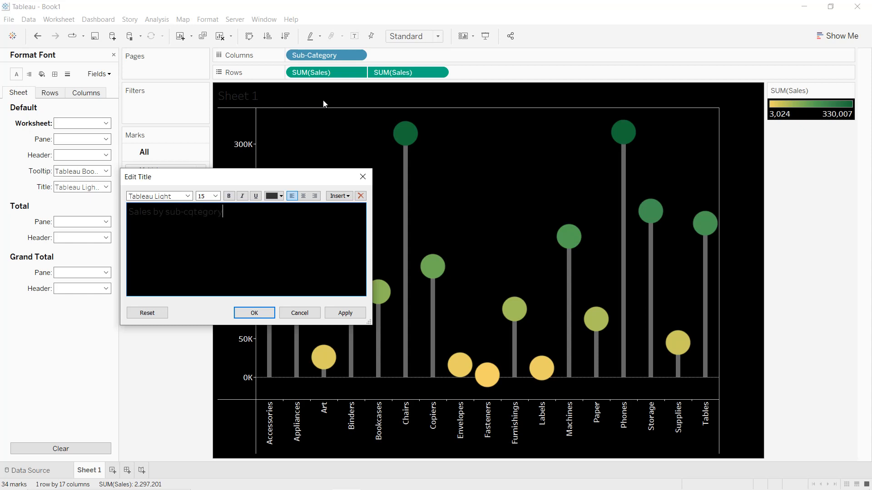
{"action": "key", "text": "ctrl+a"}
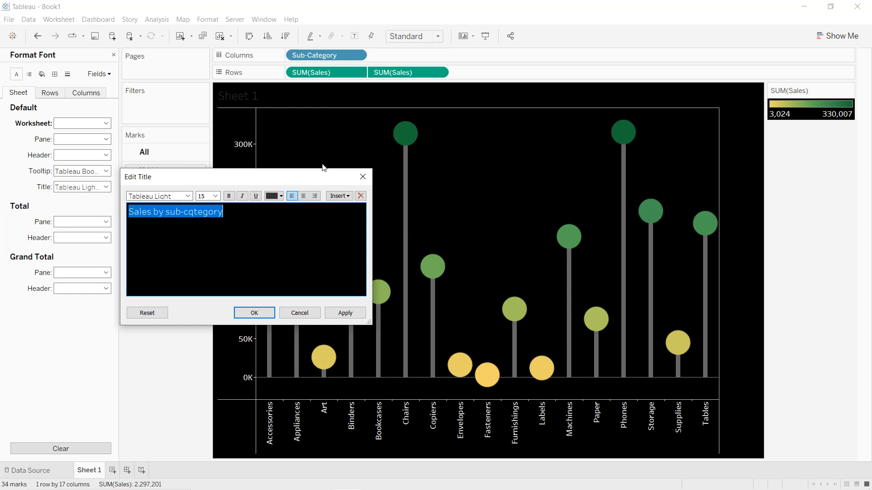
{"action": "left_click", "coordinate": [303, 196]}
{"action": "left_click", "coordinate": [278, 196]}
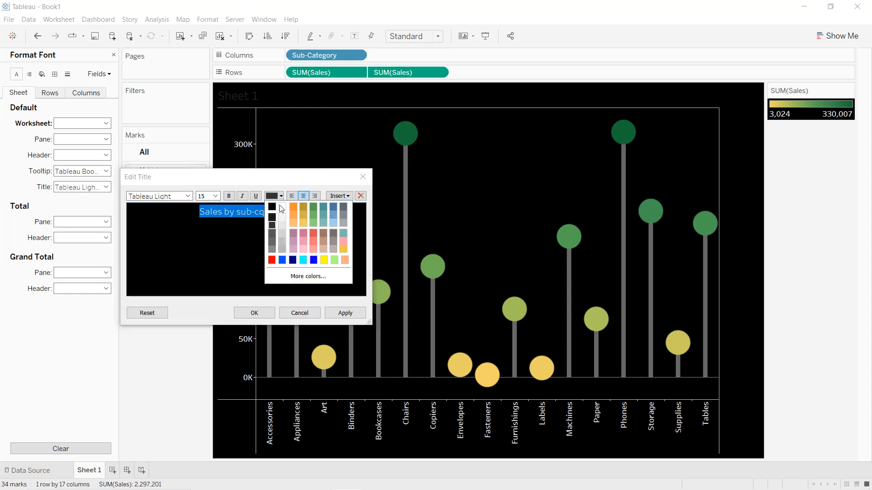
{"action": "left_click", "coordinate": [282, 207]}
{"action": "left_click", "coordinate": [229, 196]}
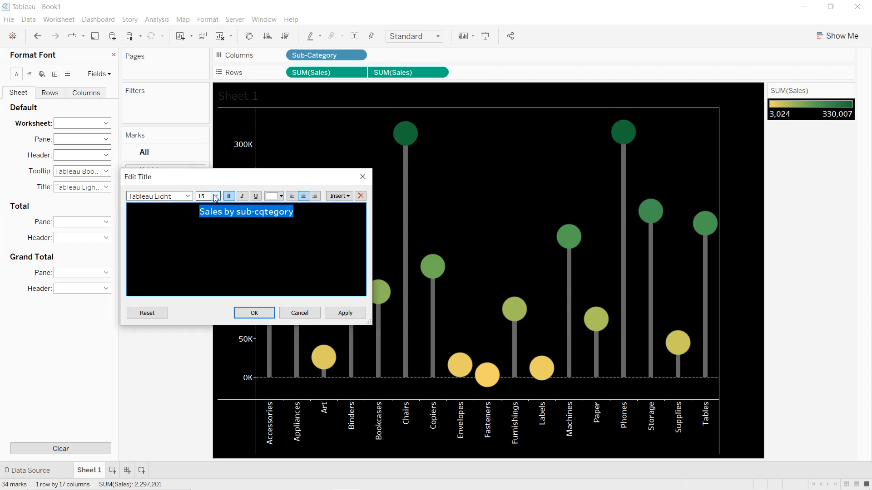
{"action": "left_click", "coordinate": [215, 197]}
{"action": "left_click", "coordinate": [203, 261]}
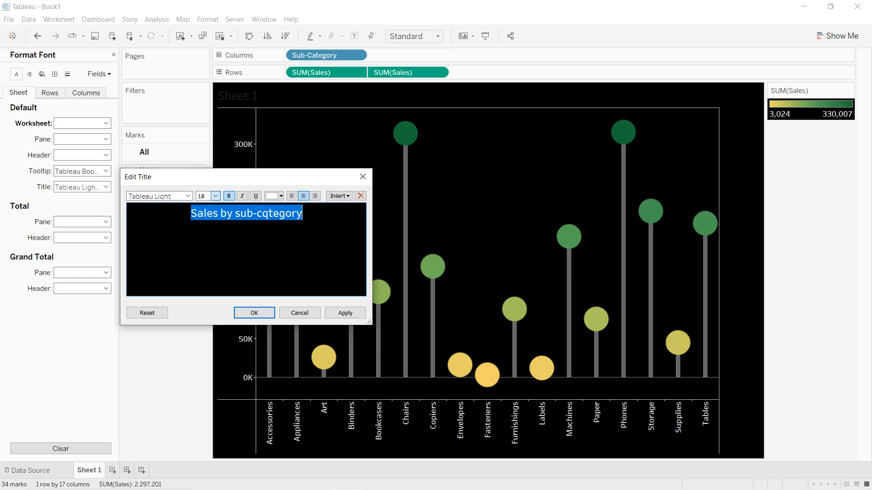
{"action": "left_click", "coordinate": [345, 313]}
{"action": "left_click", "coordinate": [252, 313]}
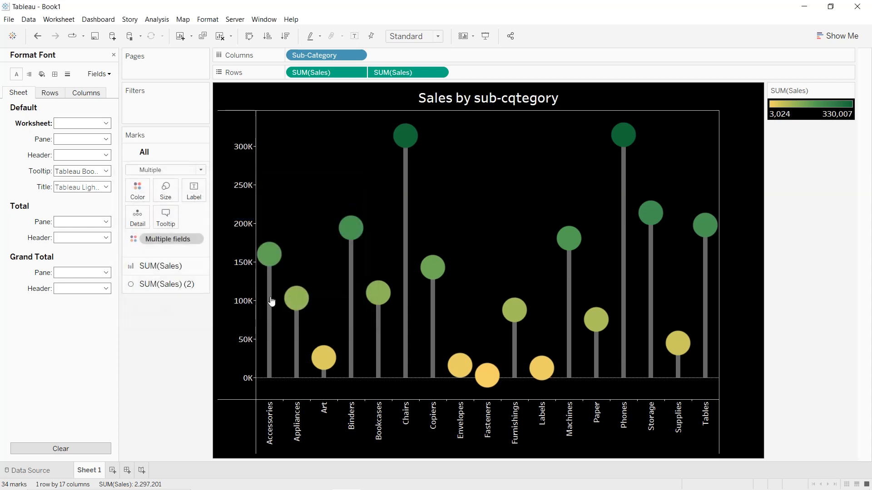
Correct the misspelled word in the sheet title so the title reads "Sales by sub-category".
{"action": "double_click", "coordinate": [482, 105]}
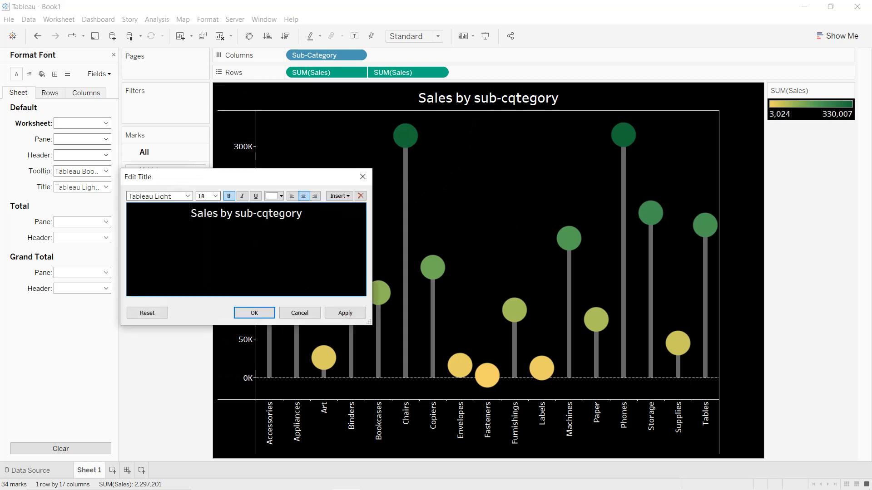
{"action": "key", "text": "BackSpace"}
{"action": "type", "text": "a"}
{"action": "left_click", "coordinate": [345, 313]}
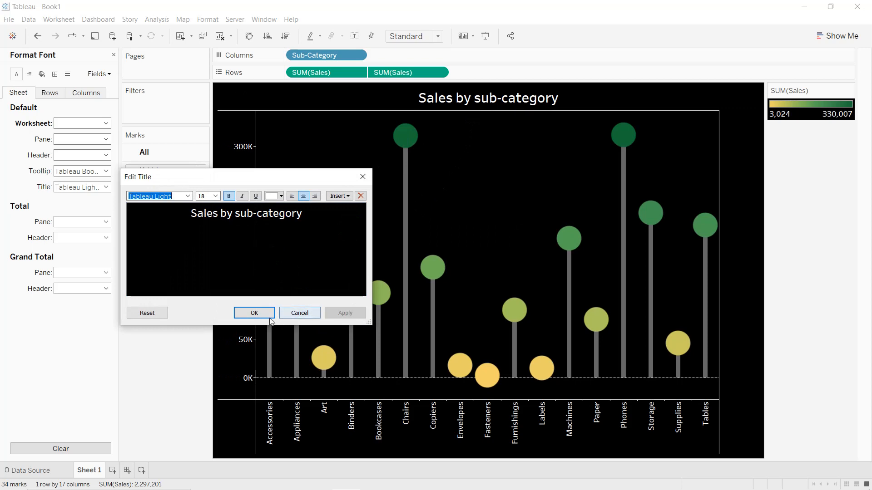
{"action": "left_click", "coordinate": [255, 313]}
Add a white border around the sheet title.
{"action": "right_click", "coordinate": [424, 103]}
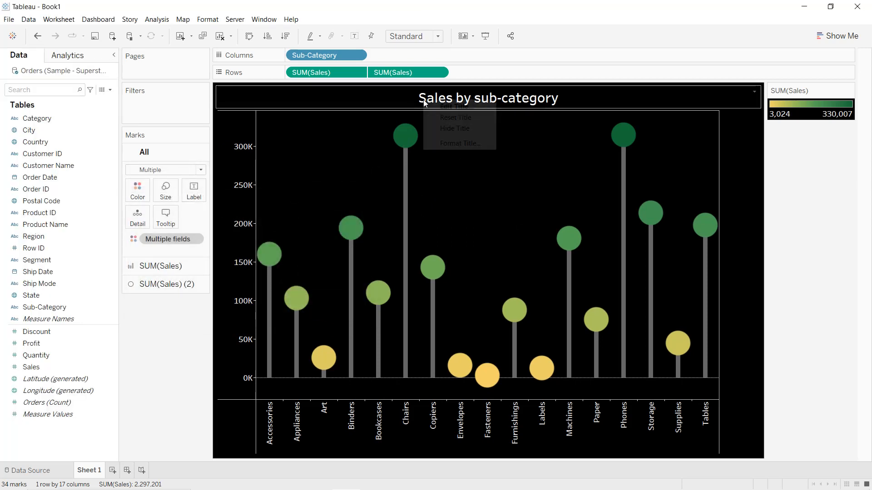
{"action": "left_click", "coordinate": [448, 143]}
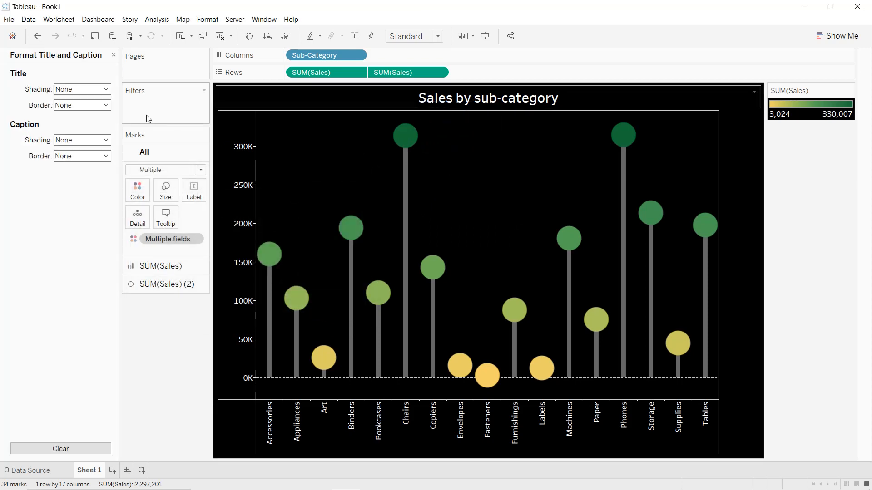
{"action": "left_click", "coordinate": [80, 105]}
{"action": "left_click", "coordinate": [72, 180]}
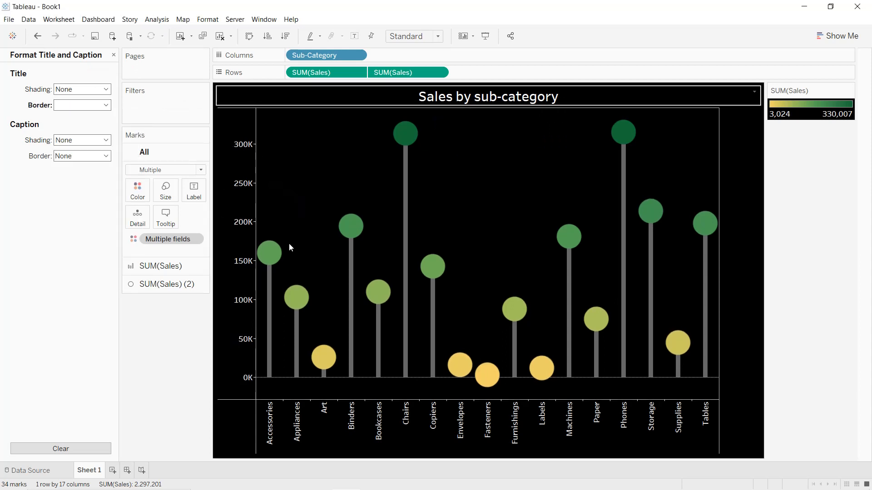
Label the circle marks with SUM(Sales) and set the labels' vertical alignment to Middle.
{"action": "left_click", "coordinate": [175, 284]}
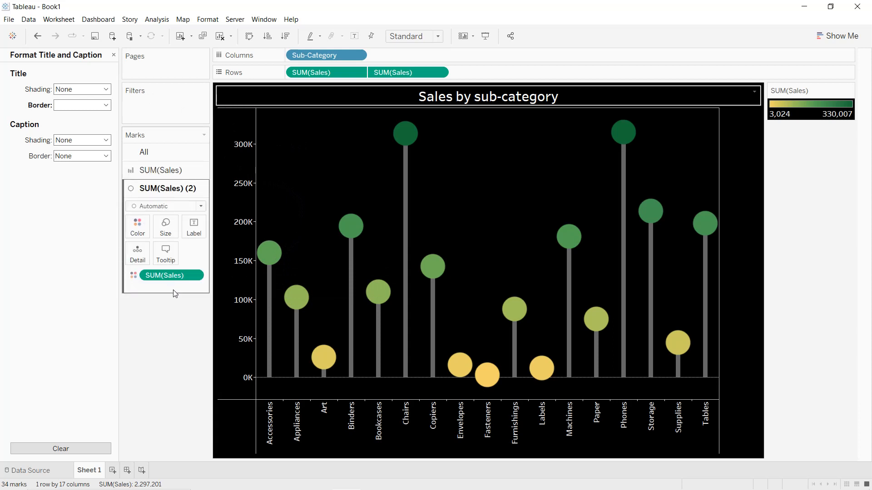
{"action": "left_click_drag", "start_coordinate": [163, 275], "coordinate": [192, 232]}
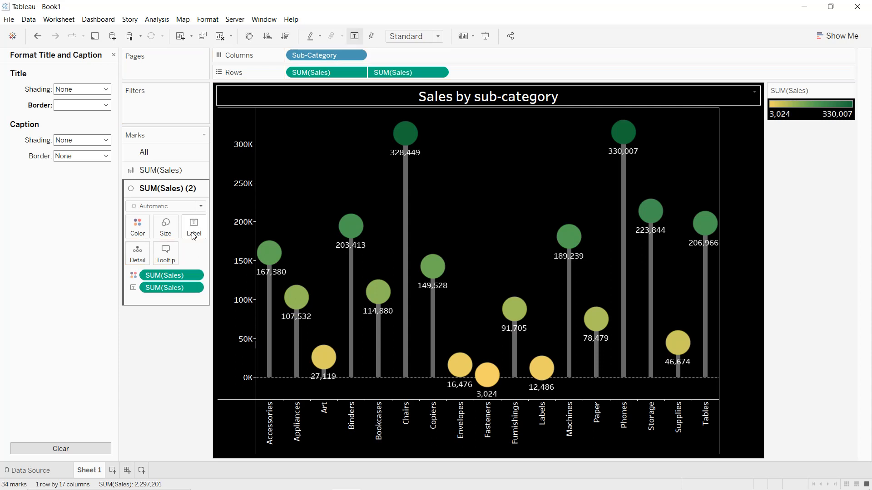
{"action": "left_click", "coordinate": [194, 235]}
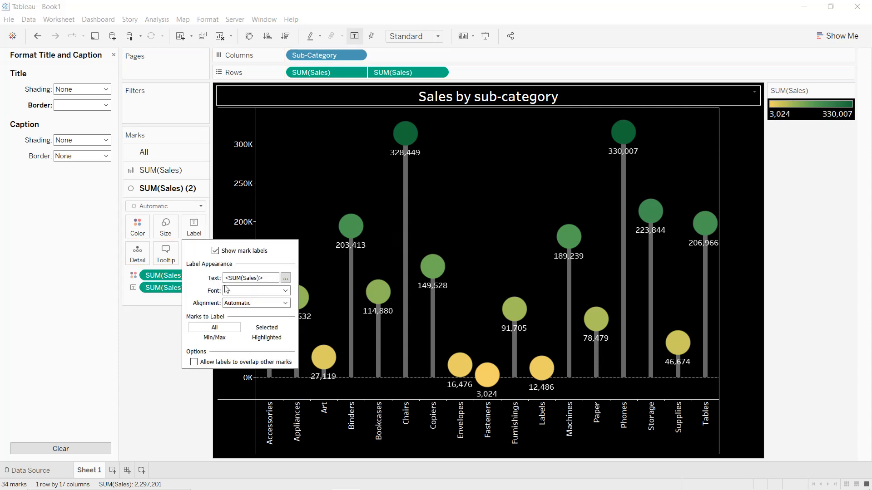
{"action": "left_click", "coordinate": [237, 303]}
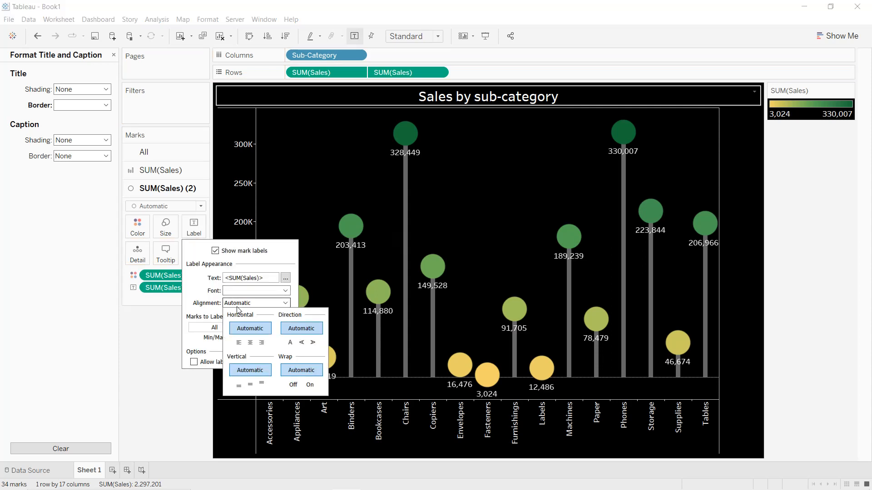
{"action": "left_click", "coordinate": [253, 385]}
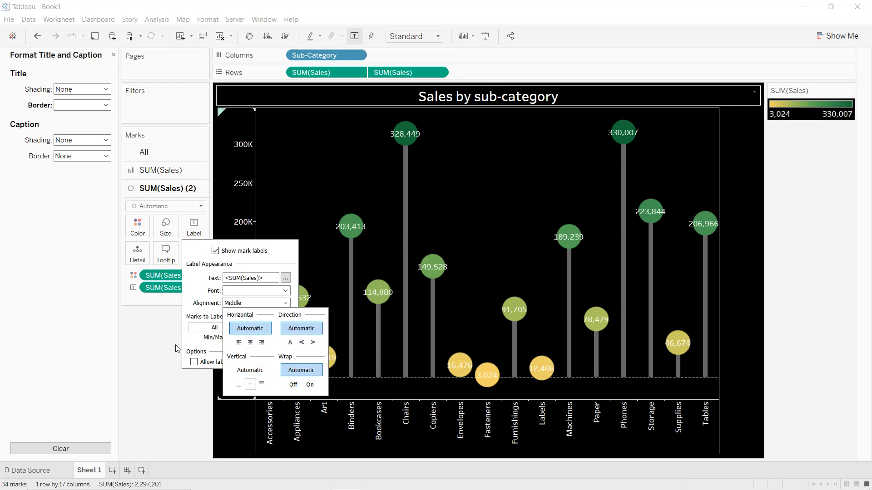
{"action": "left_click", "coordinate": [162, 315]}
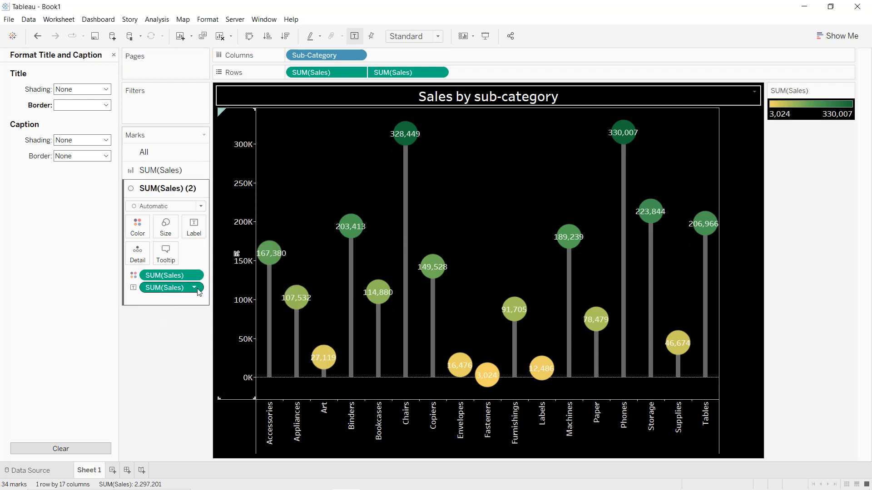
Format the SUM(Sales) label numbers as Number (Custom) with display units in Thousands (K) and 0 decimal places.
{"action": "left_click", "coordinate": [194, 288]}
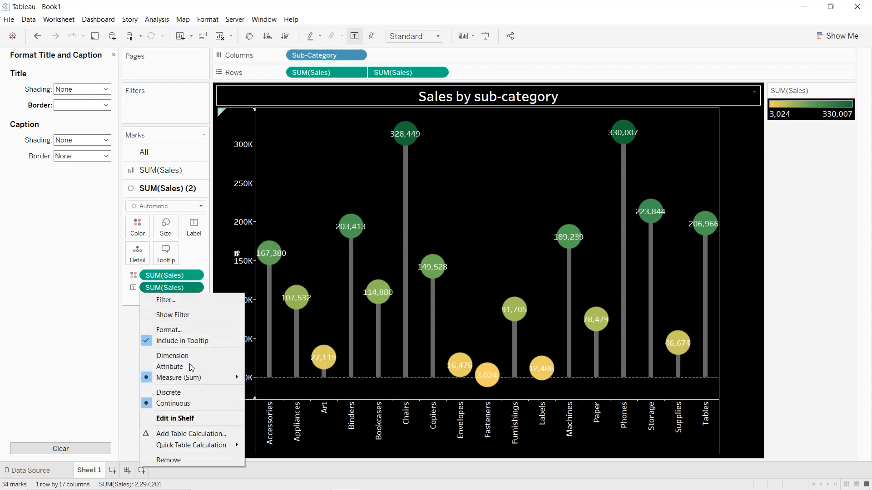
{"action": "left_click", "coordinate": [169, 330]}
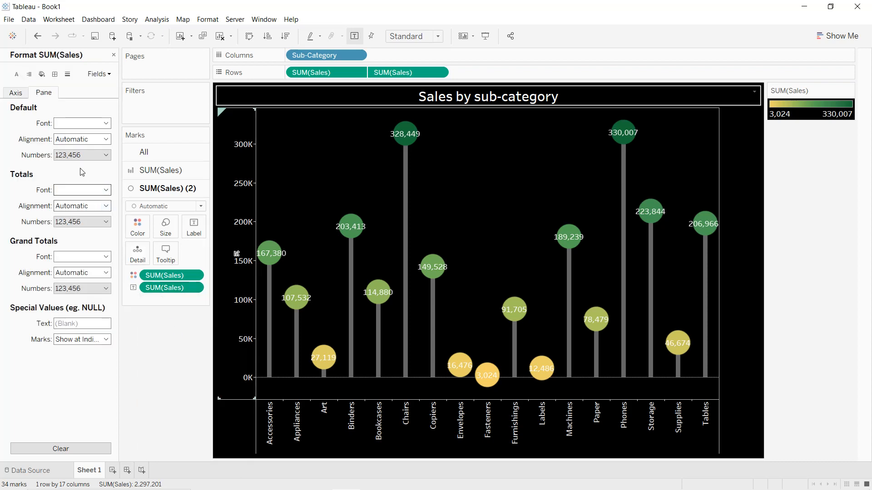
{"action": "left_click", "coordinate": [81, 156]}
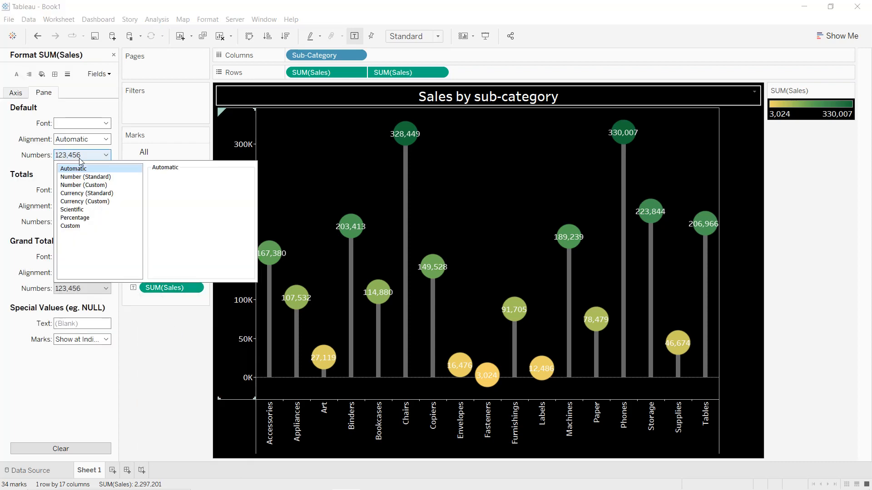
{"action": "left_click", "coordinate": [84, 186]}
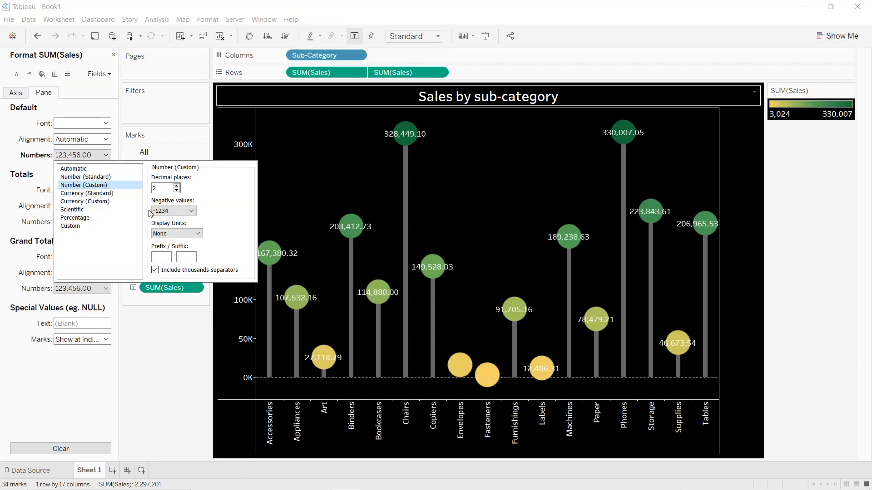
{"action": "left_click", "coordinate": [177, 235]}
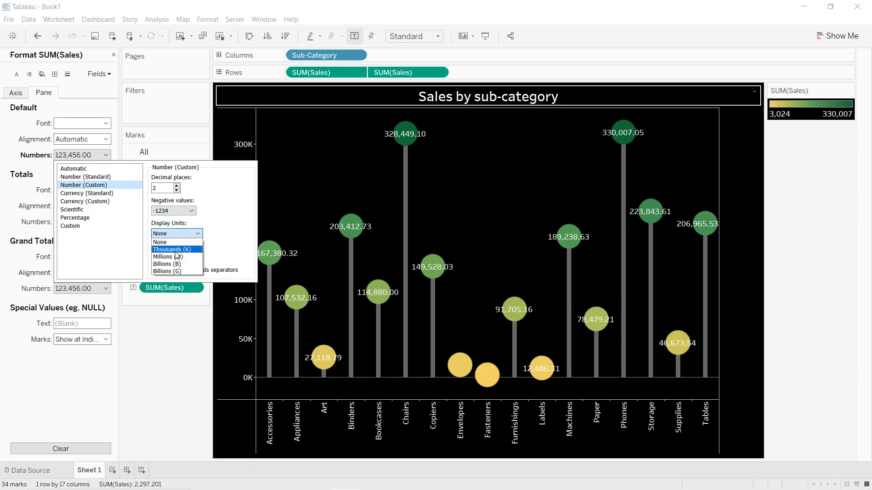
{"action": "left_click", "coordinate": [177, 250]}
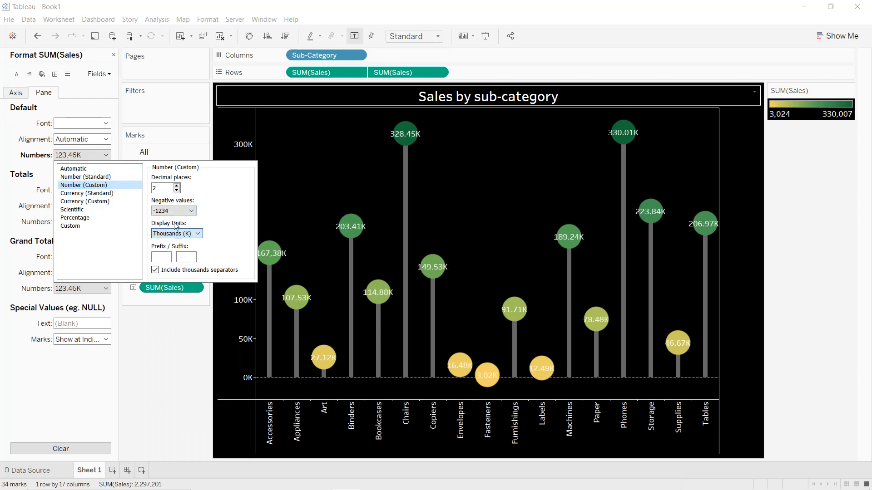
{"action": "left_click", "coordinate": [177, 190]}
{"action": "left_click", "coordinate": [177, 191]}
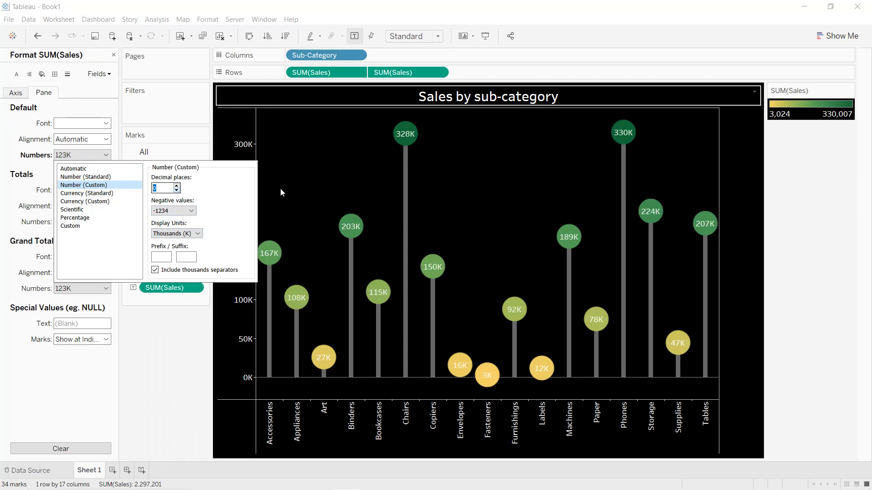